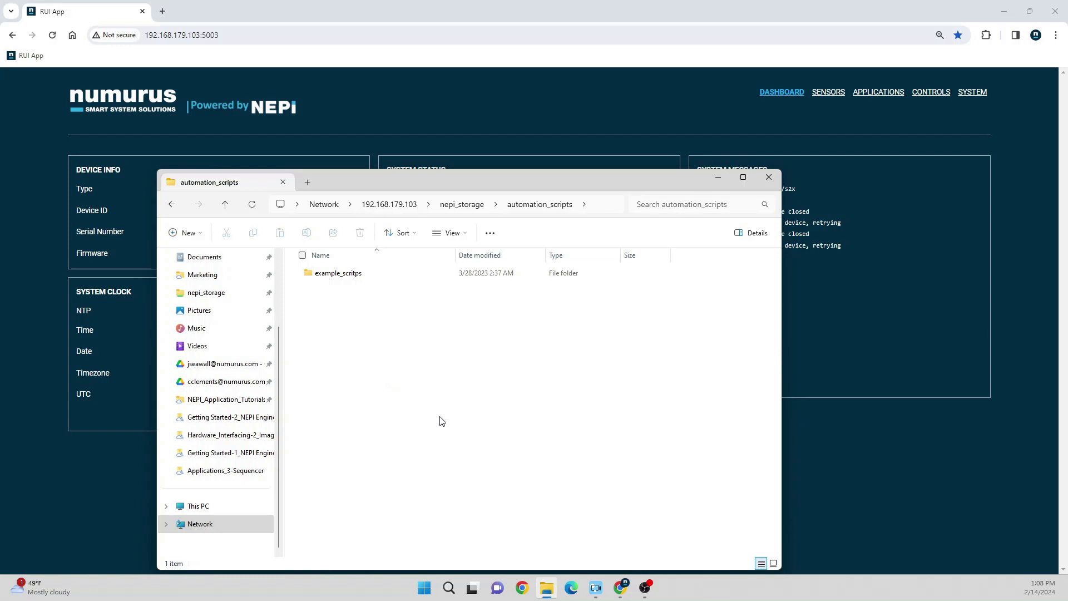
# Open the example_scritps folder and browse through its sample automation scripts.
pyautogui.click(337, 273)
pyautogui.doubleClick(338, 273)
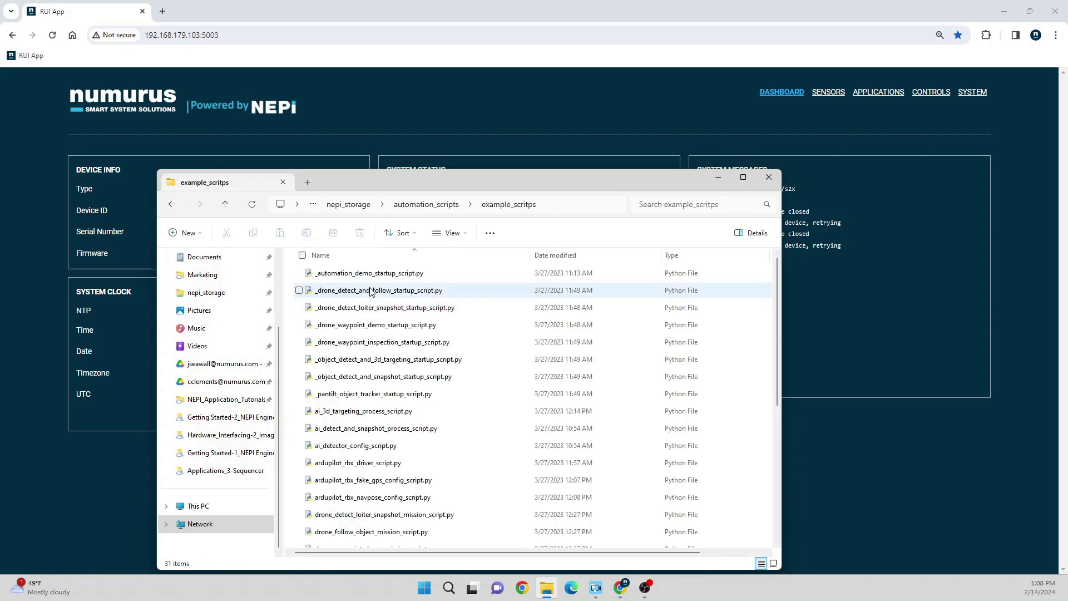
pyautogui.scroll(-1, 412, 339)
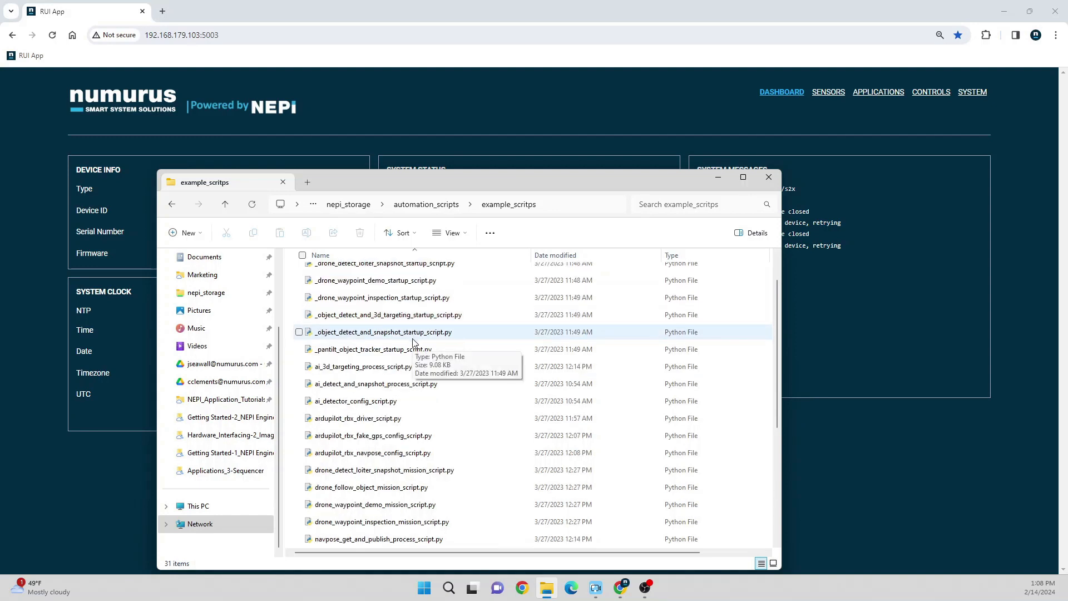
pyautogui.scroll(-1, 415, 342)
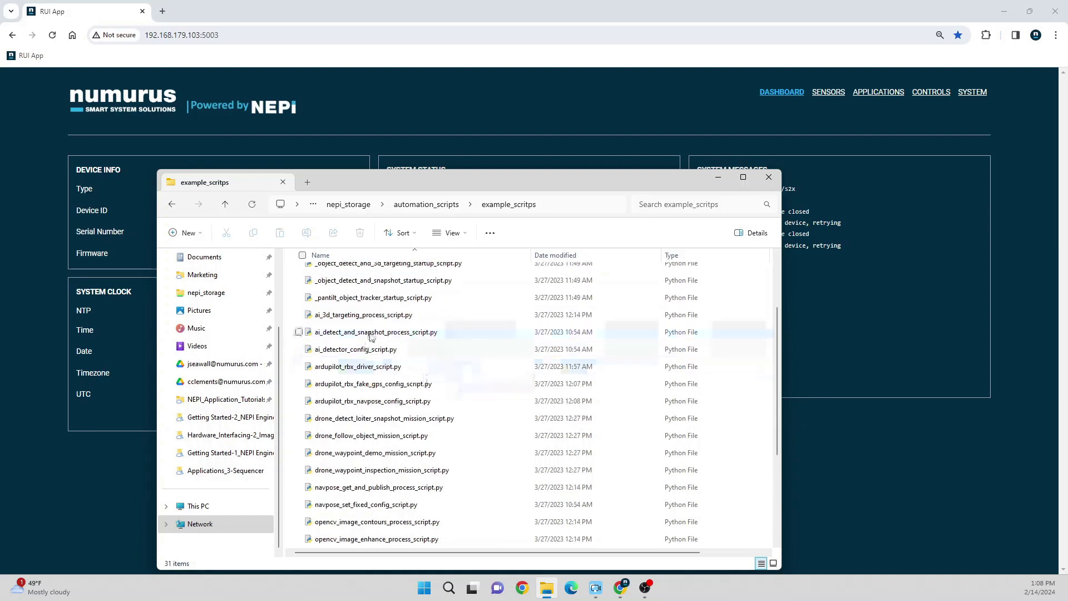
pyautogui.scroll(-3, 388, 367)
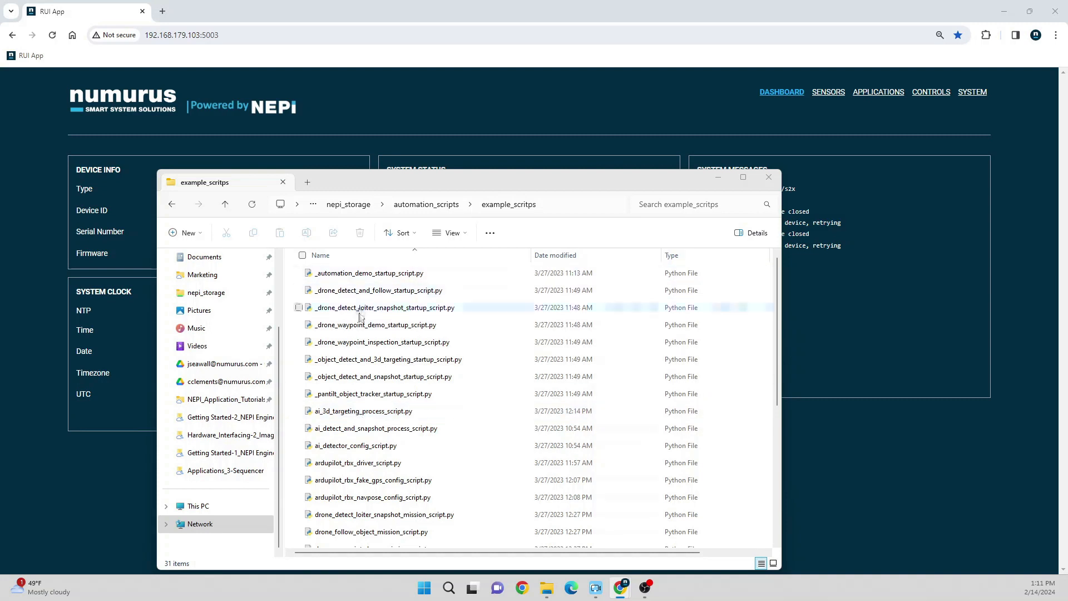
# Copy ai_detect_and_snapshot_process_script.py, ai_detector_config_script.py, navpose_set_fixed_config_script.py and snapshot_event_save_to_disk_action_script.py from example_scritps into the parent automation_scripts folder.
pyautogui.click(387, 433)
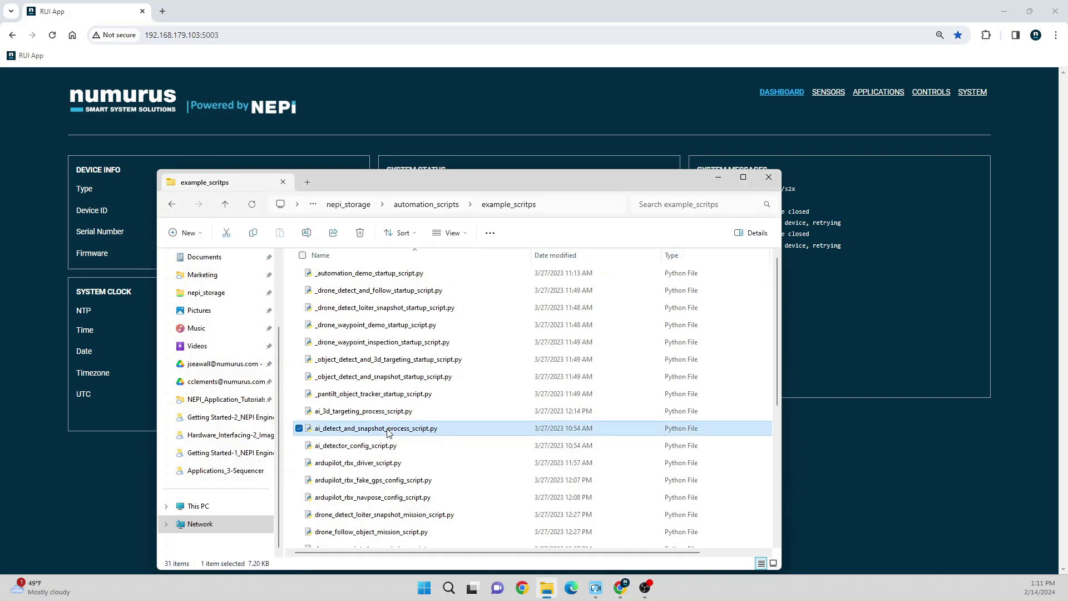
pyautogui.keyDown('ctrl'); pyautogui.click(383, 445); pyautogui.keyUp('ctrl')
pyautogui.scroll(-2, 415, 468)
pyautogui.scroll(-3, 415, 468)
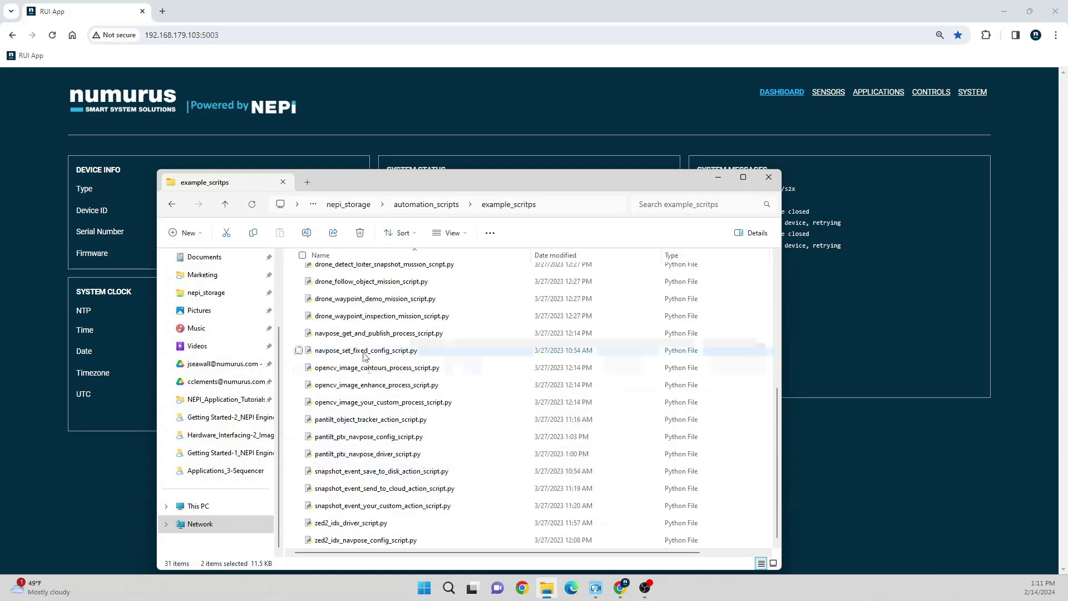
pyautogui.scroll(2, 367, 404)
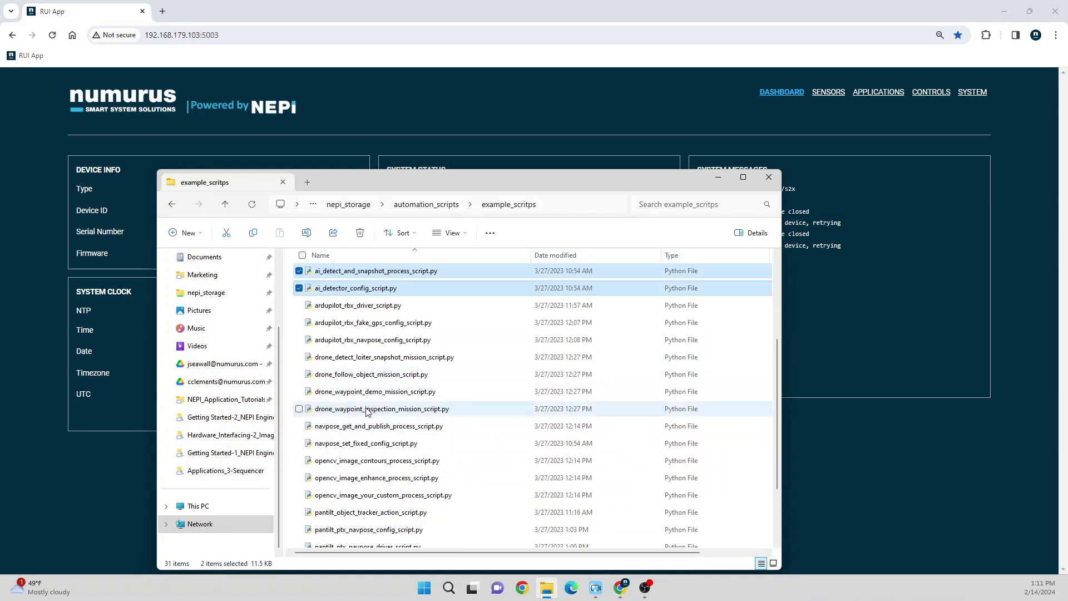
pyautogui.keyDown('ctrl'); pyautogui.click(367, 443); pyautogui.keyUp('ctrl')
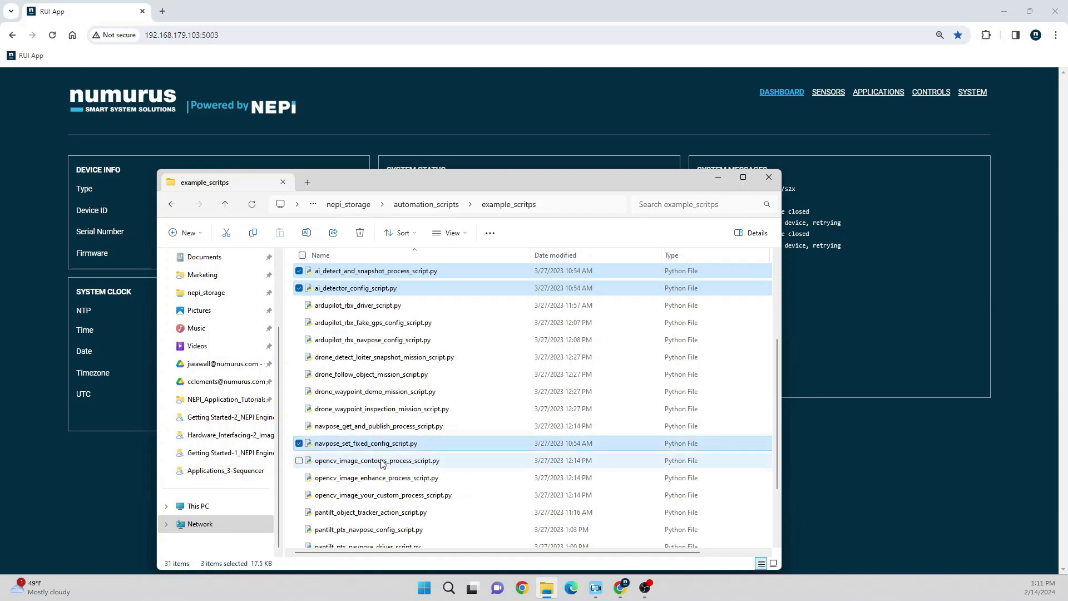
pyautogui.scroll(-2, 389, 484)
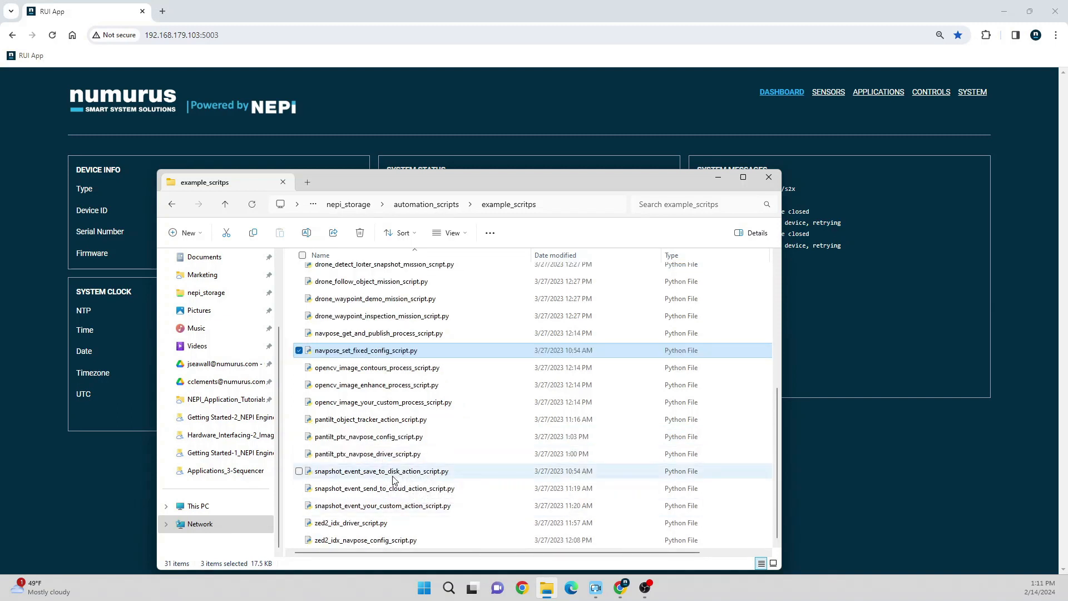
pyautogui.keyDown('ctrl'); pyautogui.click(393, 472); pyautogui.keyUp('ctrl')
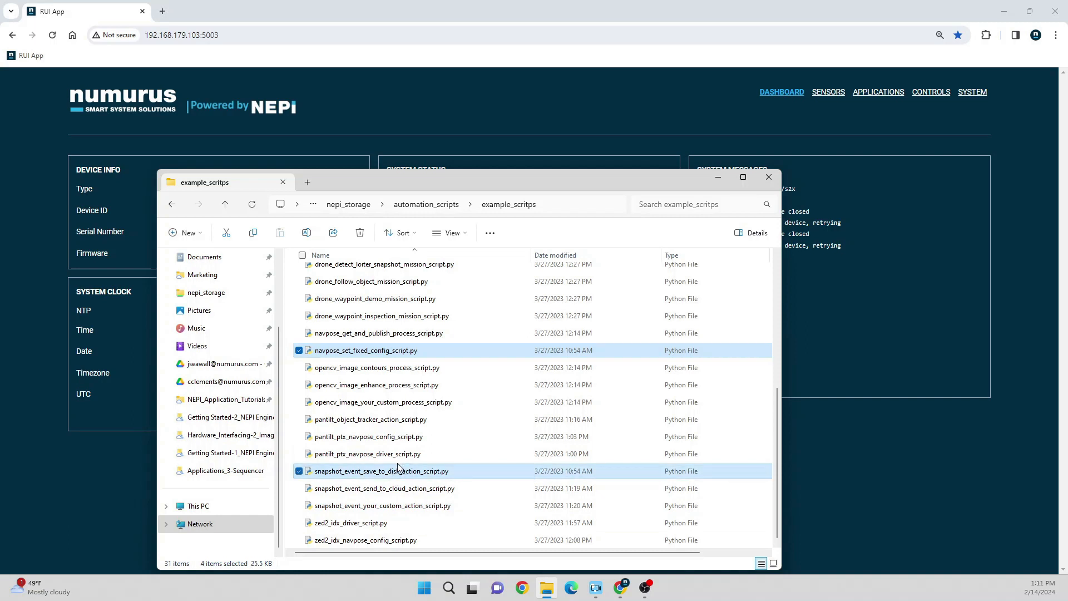
pyautogui.click(426, 205)
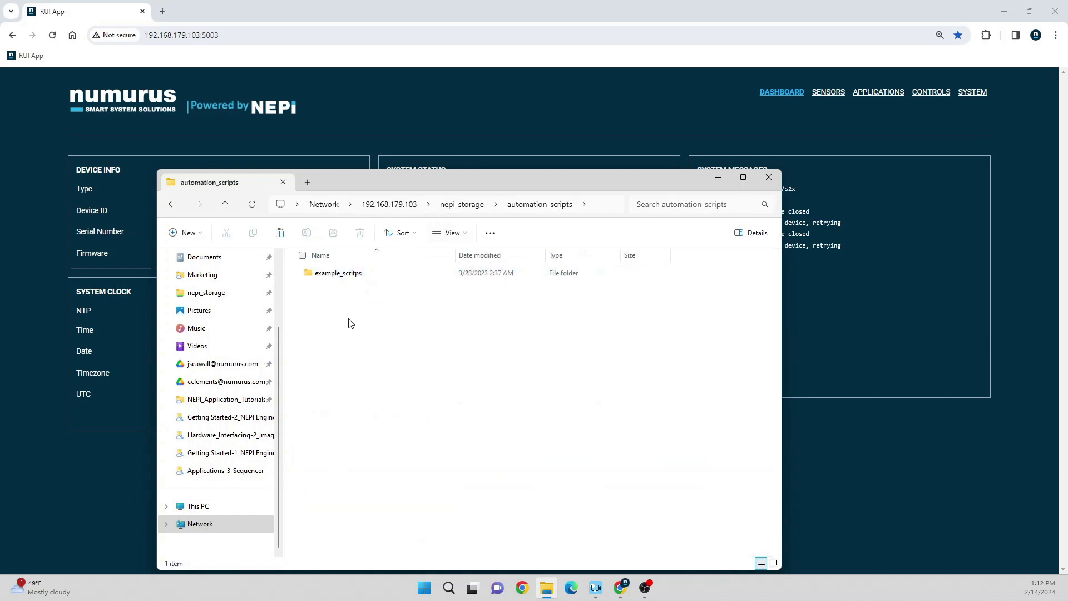
pyautogui.hotkey('ctrl', 'v')
pyautogui.click(421, 444)
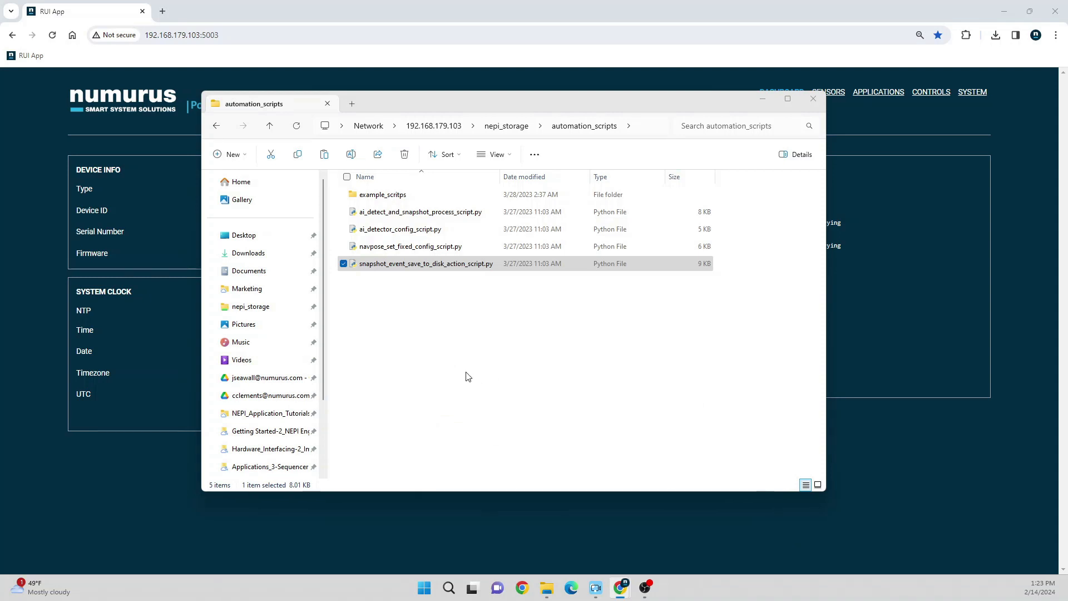
# Open snapshot_event_save_to_disk_action_script.py for editing in IDLE and review its USER SETTINGS section.
pyautogui.rightClick(419, 268)
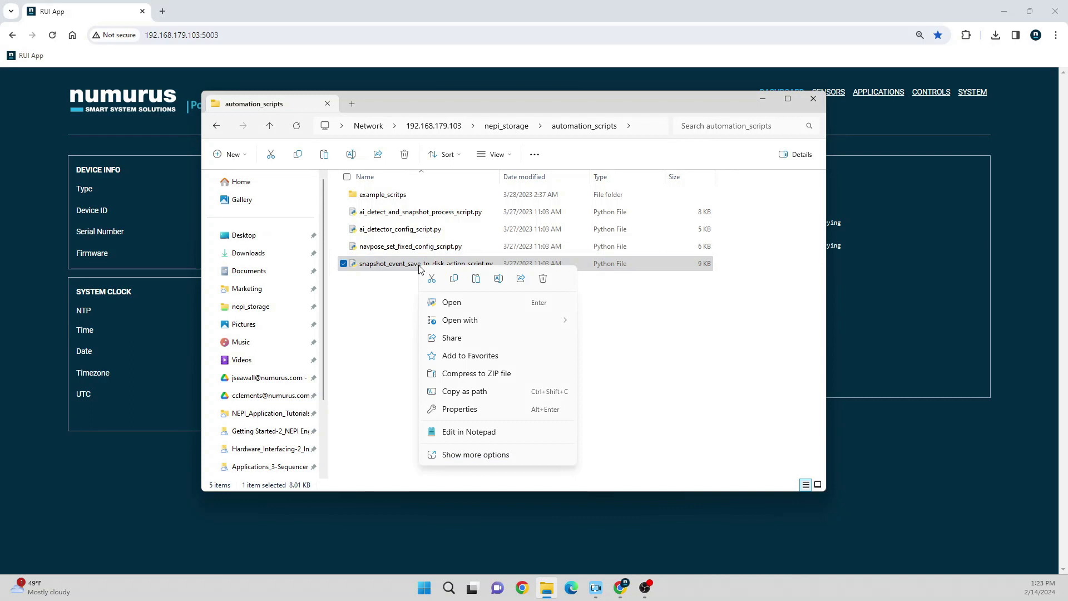
pyautogui.click(468, 461)
pyautogui.moveTo(547, 287)
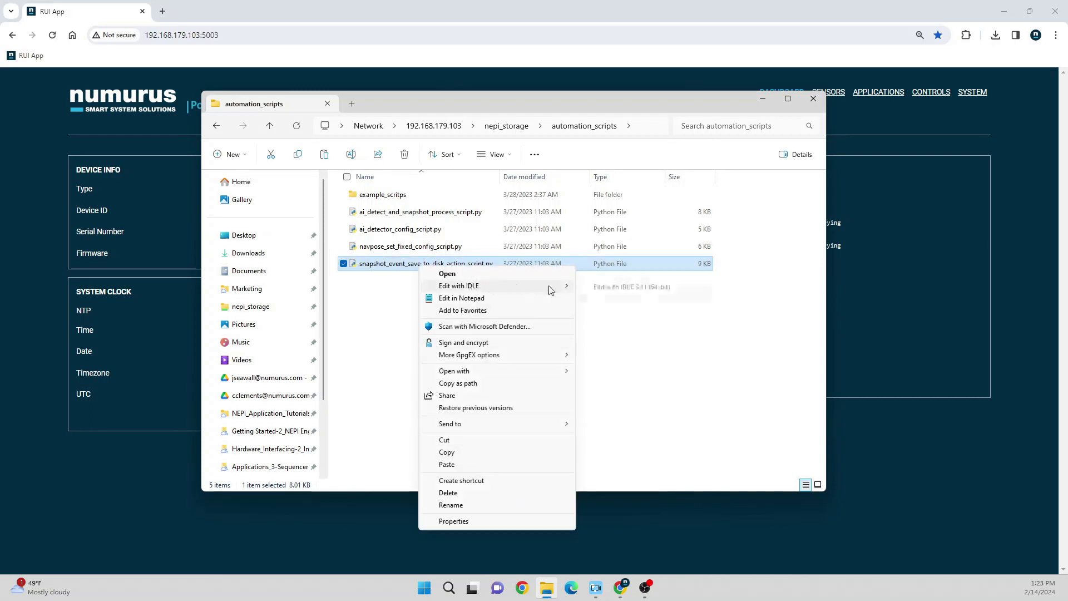
pyautogui.click(603, 287)
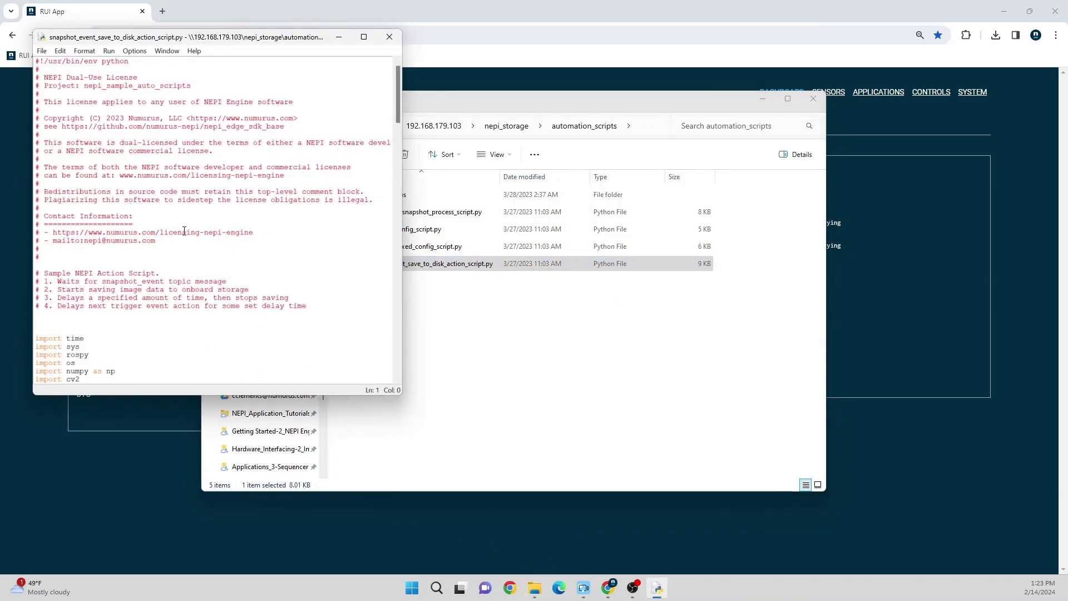
pyautogui.scroll(-10, 236, 256)
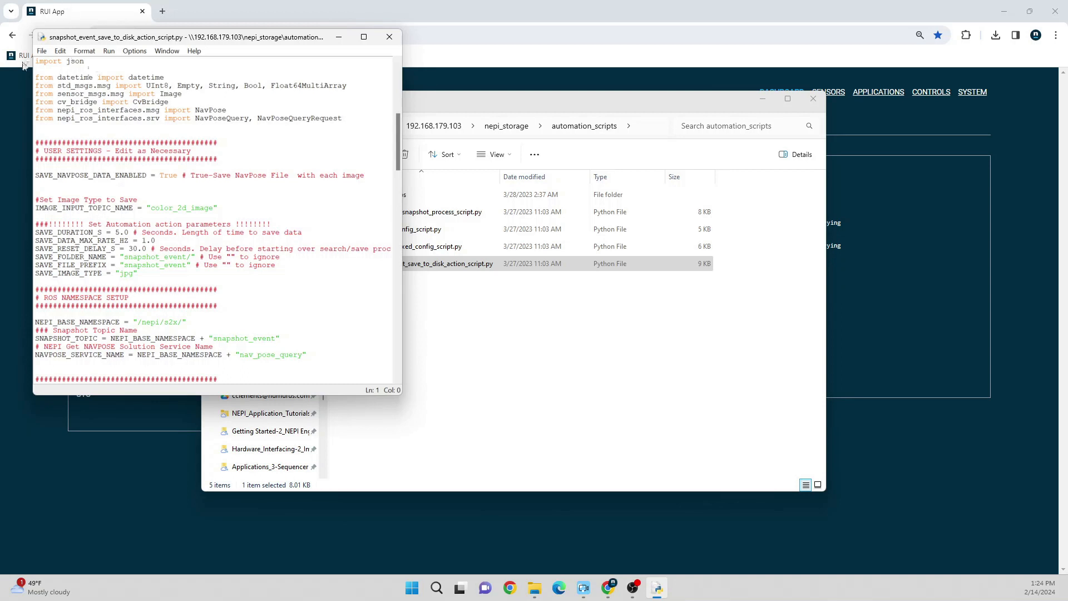
# Save the snapshot_event_save_to_disk_action_script.py file and close its editor window.
pyautogui.click(42, 51)
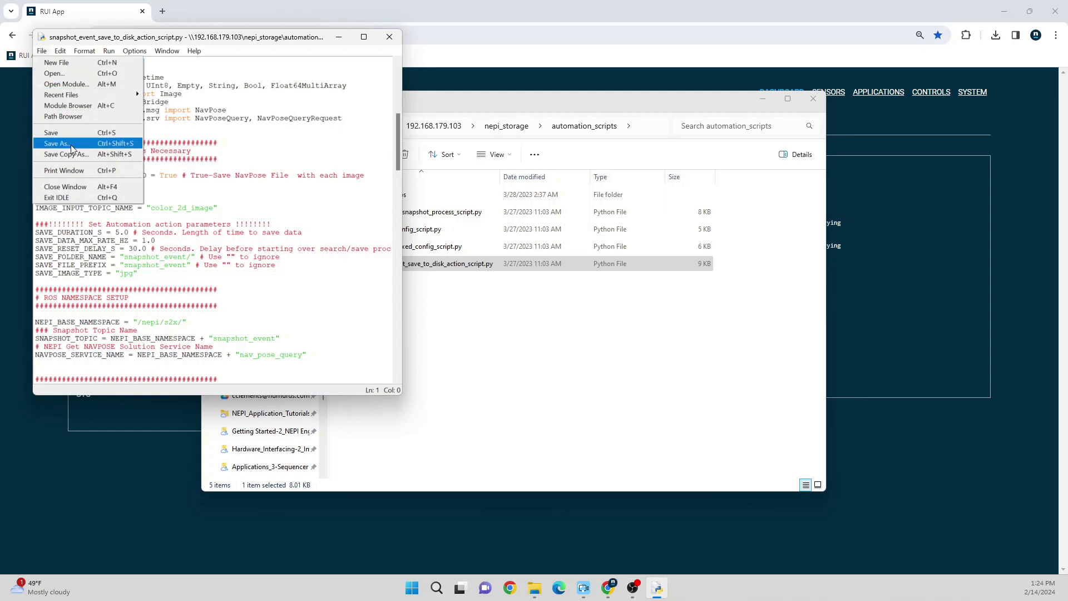
pyautogui.click(59, 133)
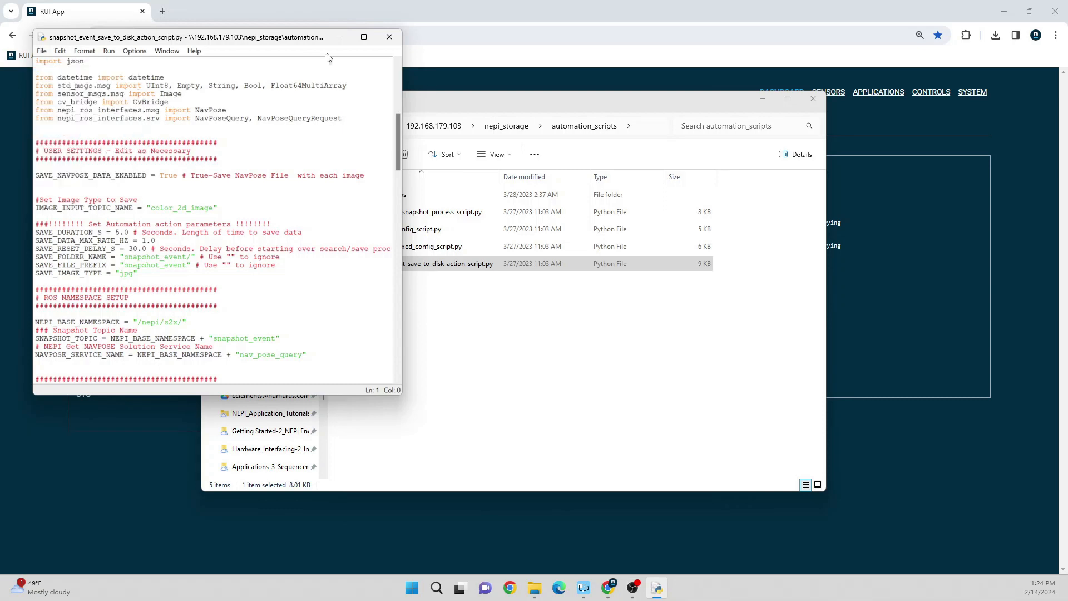
pyautogui.click(382, 43)
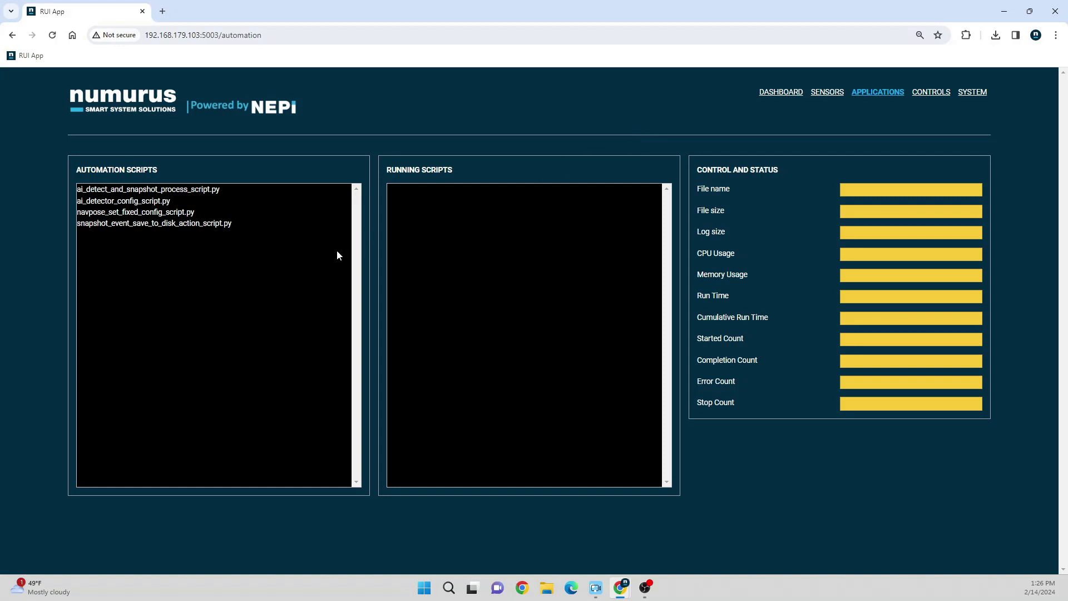
# Start the four listed automation scripts one after another: ai_detect_and_snapshot_process, ai_detector_config, navpose_set_fixed_config and snapshot_event_save_to_disk_action.
pyautogui.click(169, 192)
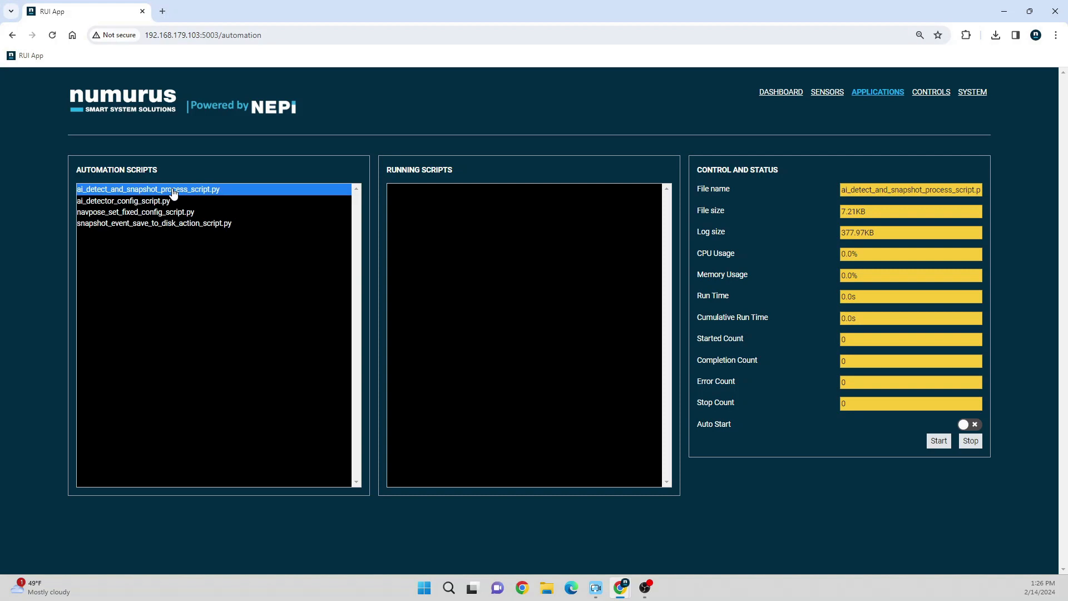
pyautogui.click(938, 440)
pyautogui.click(203, 201)
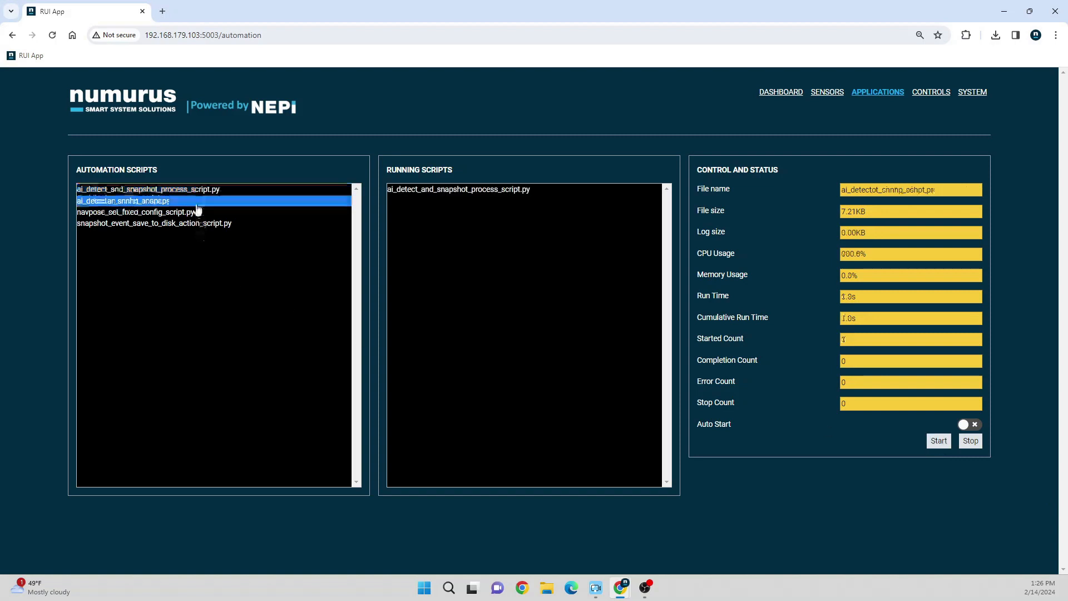
pyautogui.click(939, 440)
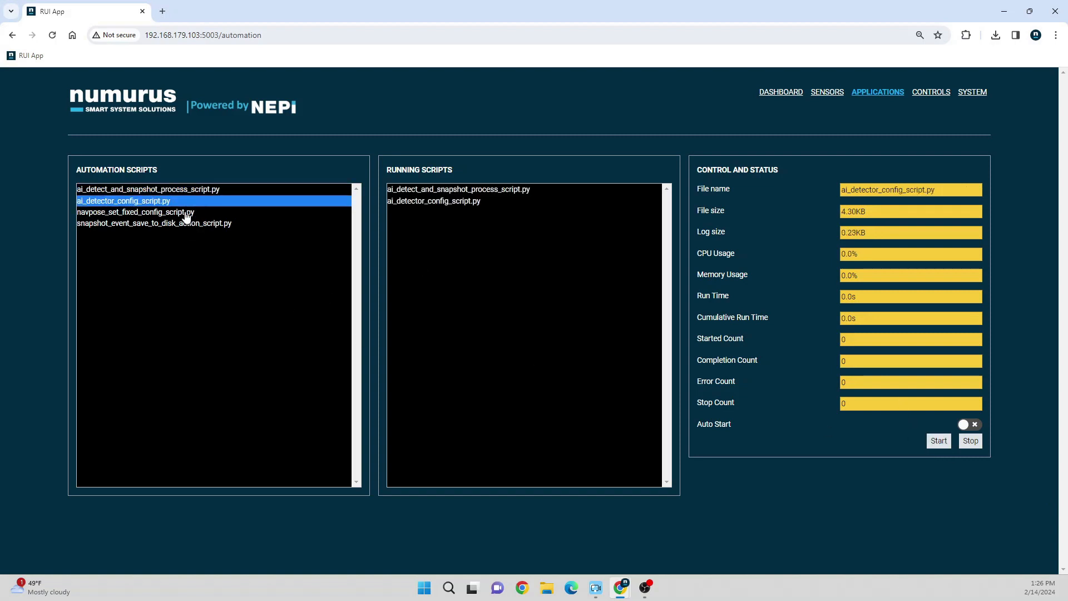
pyautogui.click(186, 212)
pyautogui.click(938, 440)
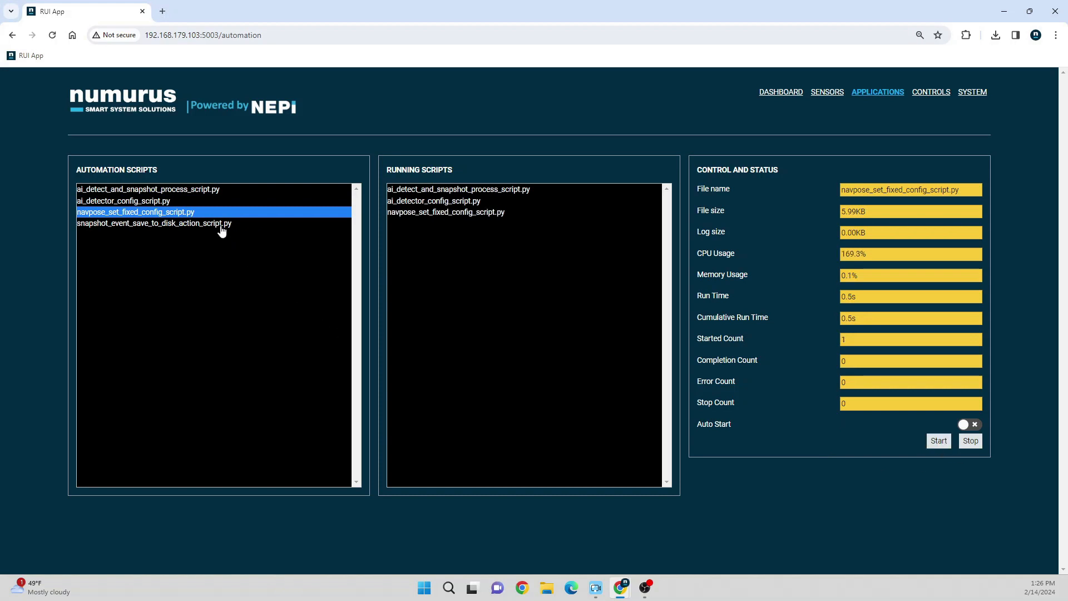
pyautogui.click(221, 224)
pyautogui.click(938, 440)
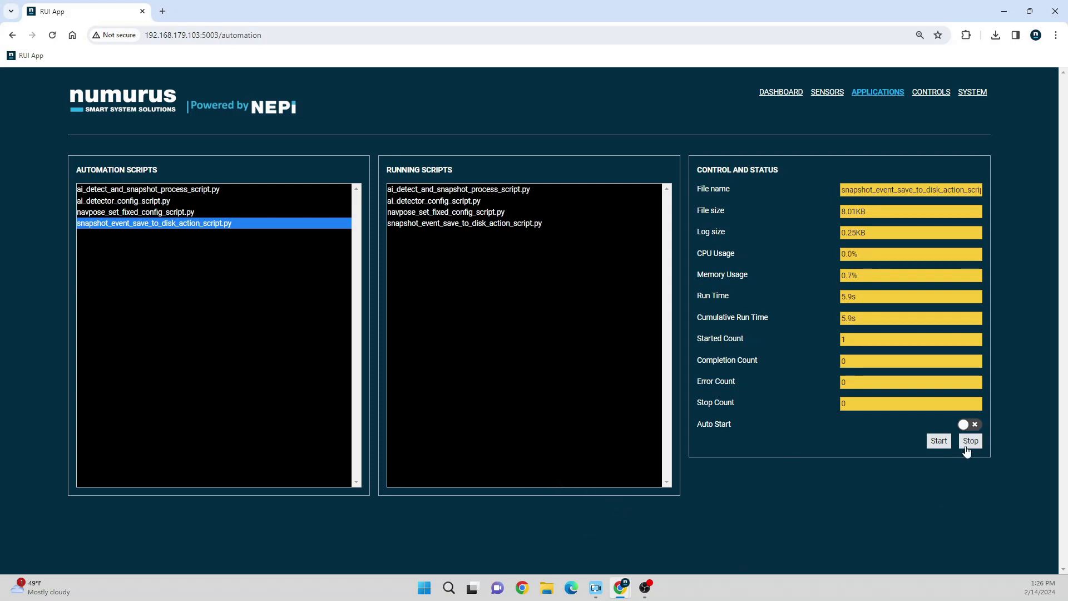
# Enable Auto Start for the snapshot_event_save_to_disk_action, navpose_set_fixed_config and ai_detector_config scripts.
pyautogui.click(969, 424)
pyautogui.click(206, 212)
pyautogui.click(968, 426)
pyautogui.click(139, 203)
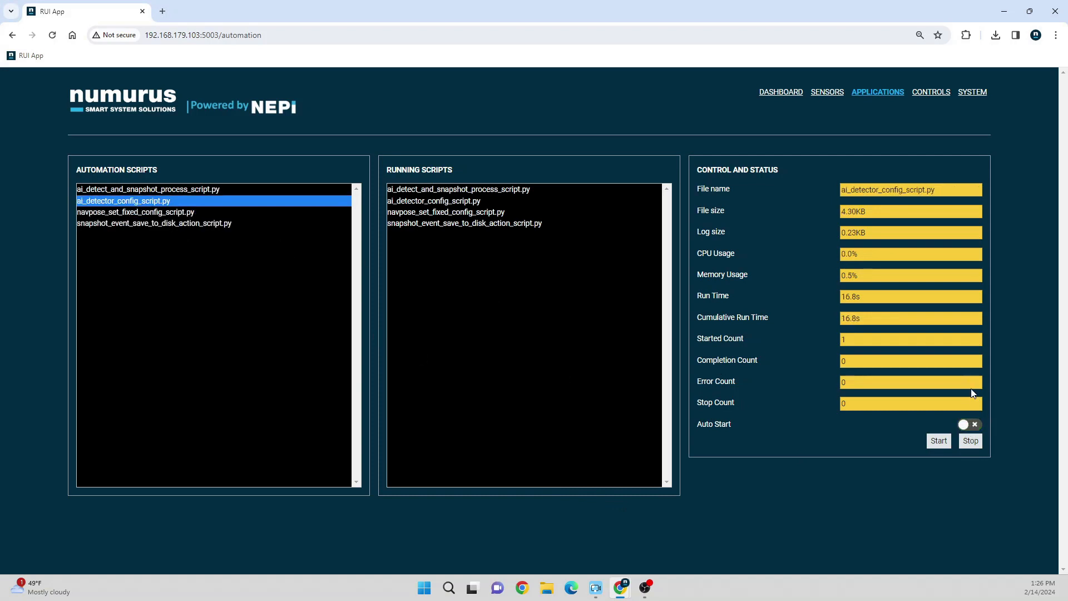
pyautogui.click(968, 426)
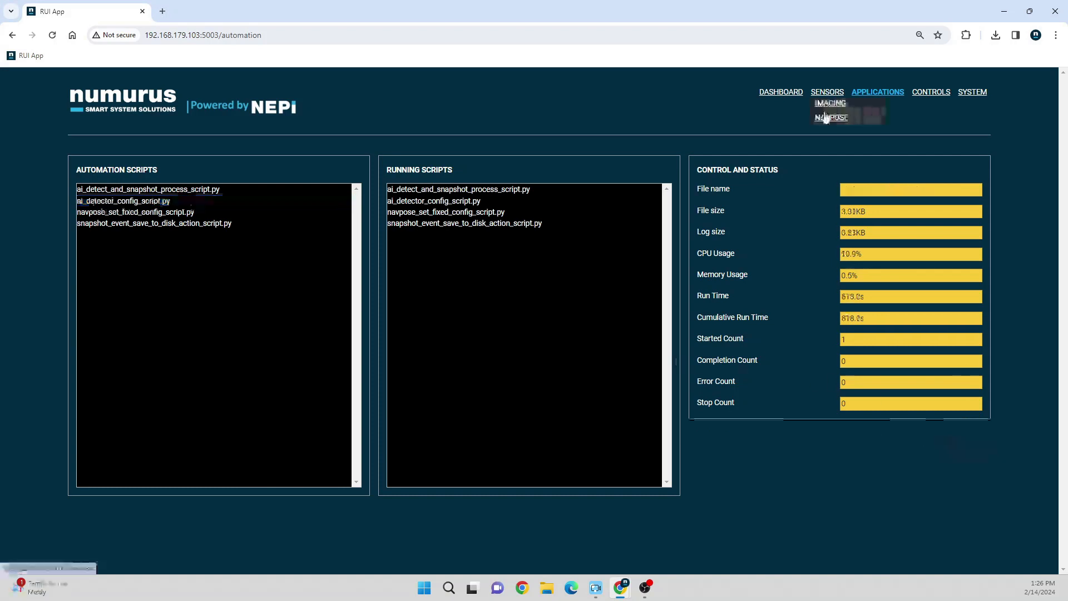
# Check the navigation and pose values on the NavPose sensor page, then switch to the applications' detection image view.
pyautogui.click(824, 119)
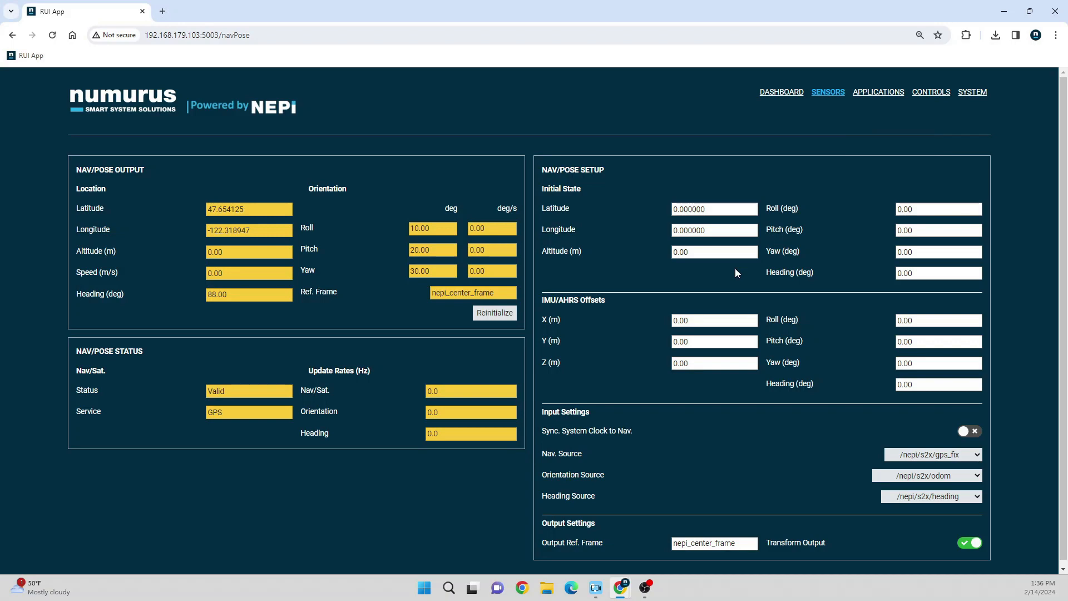
pyautogui.moveTo(878, 93)
pyautogui.click(861, 116)
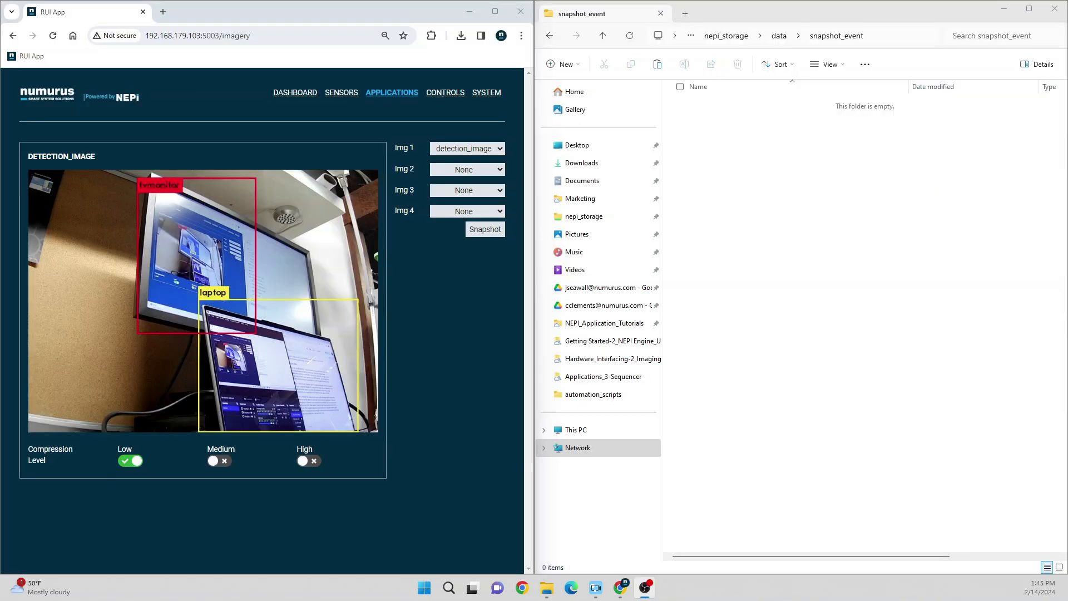
# Trigger a snapshot event from the detection_image view and check the snapshot_event folder for the saved image and navigation files.
pyautogui.click(795, 449)
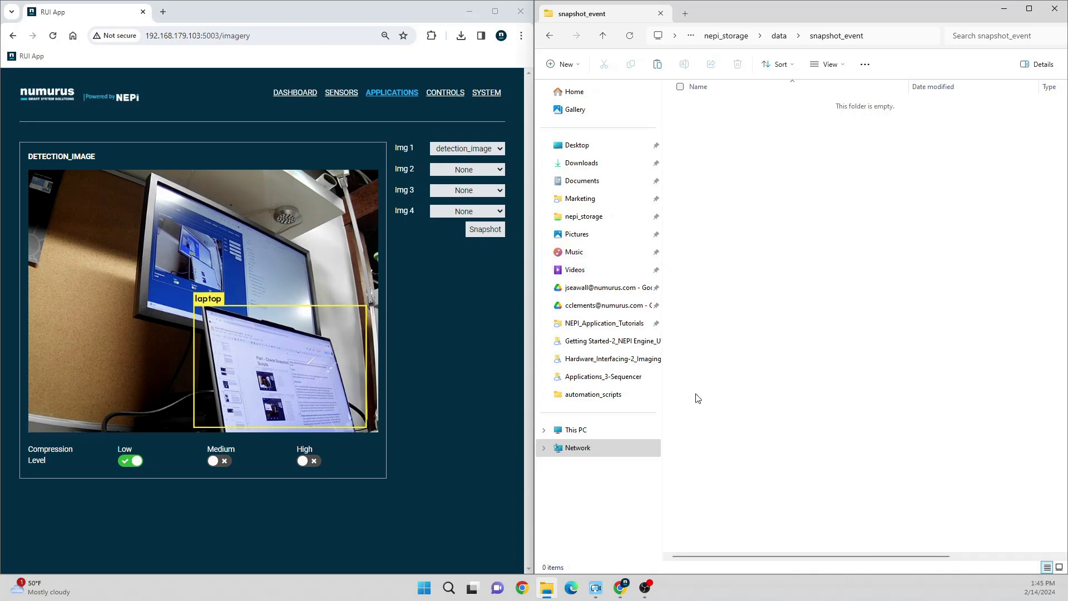
pyautogui.click(483, 239)
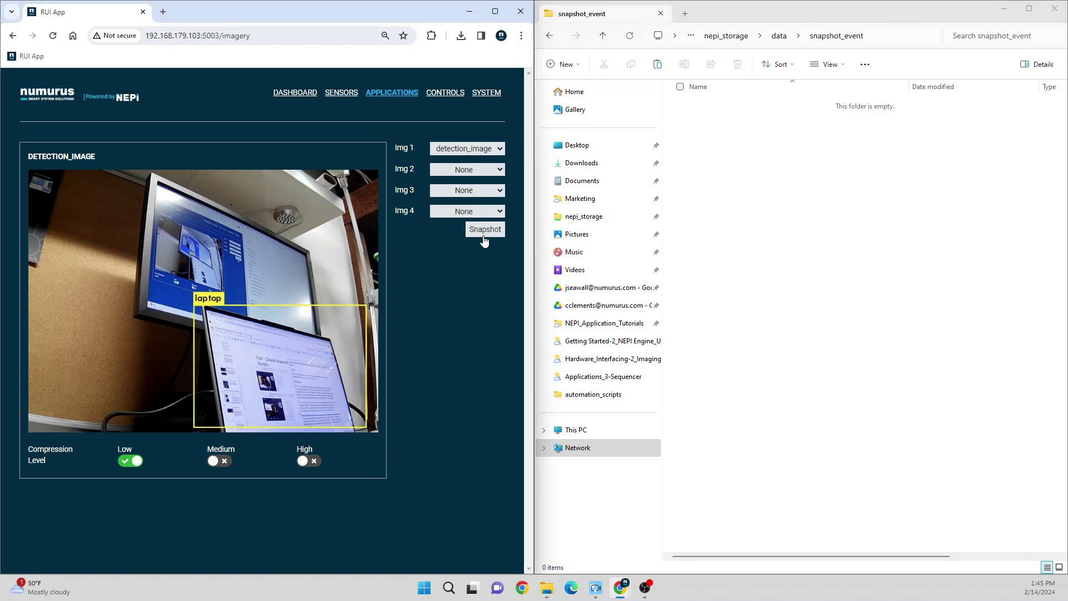
pyautogui.click(801, 278)
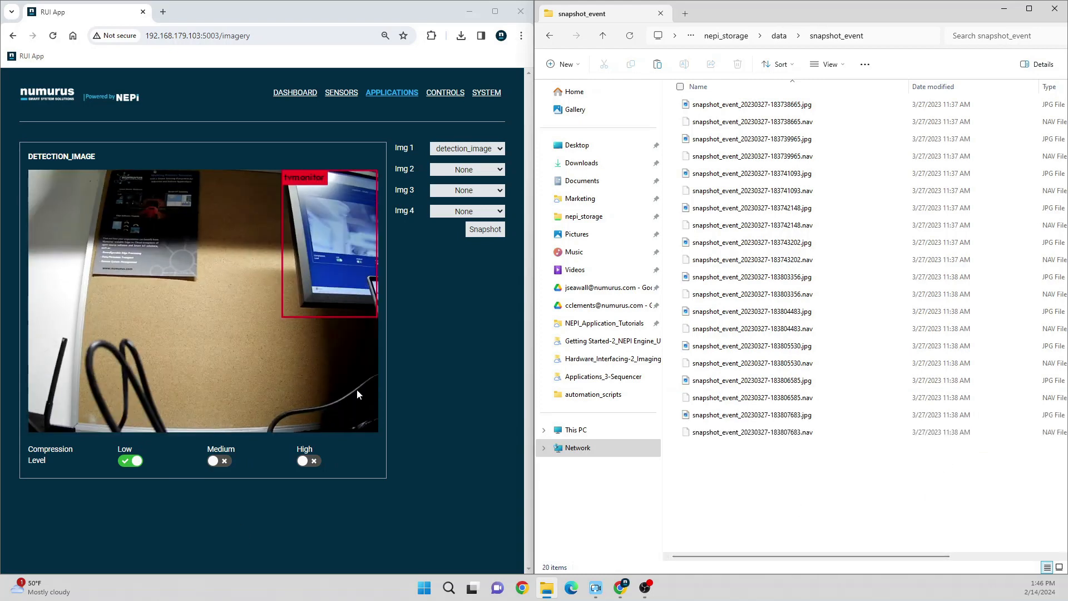
pyautogui.click(644, 587)
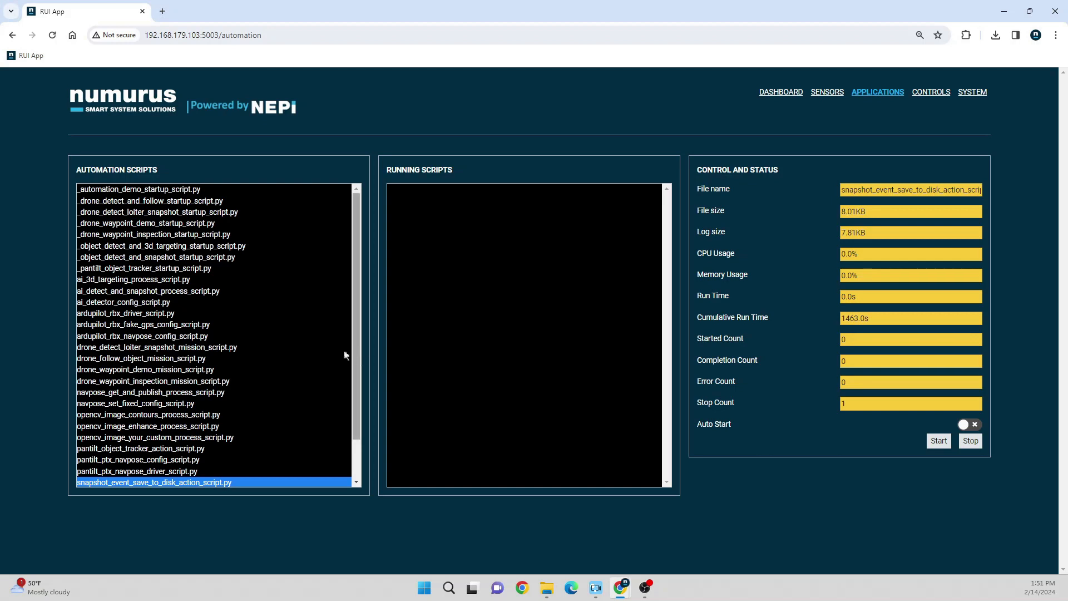
# Start the _automation_demo_startup_script.py automation script.
pyautogui.click(181, 189)
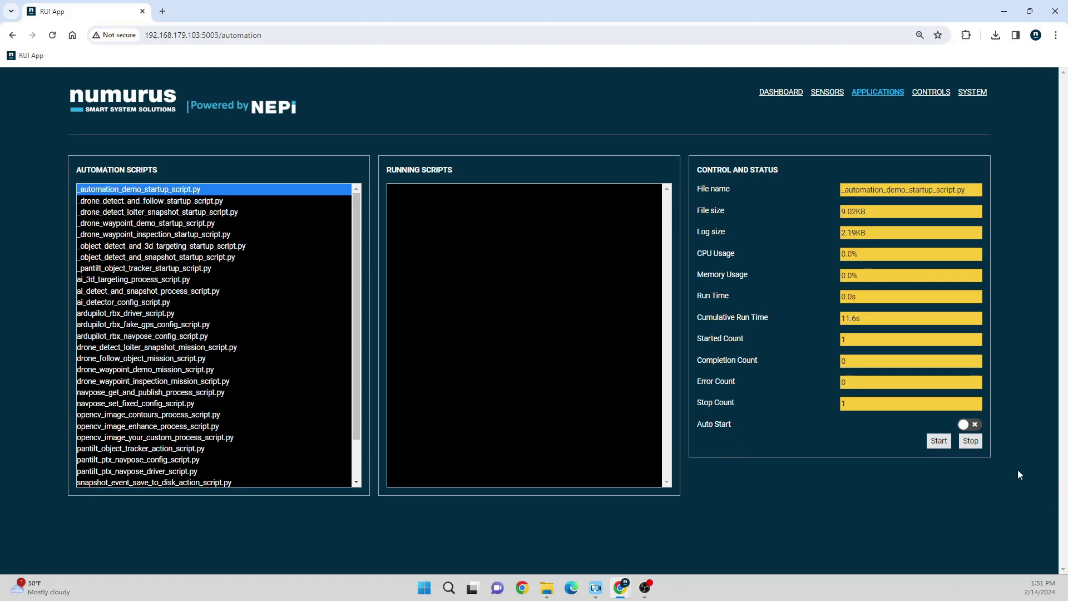
pyautogui.click(932, 444)
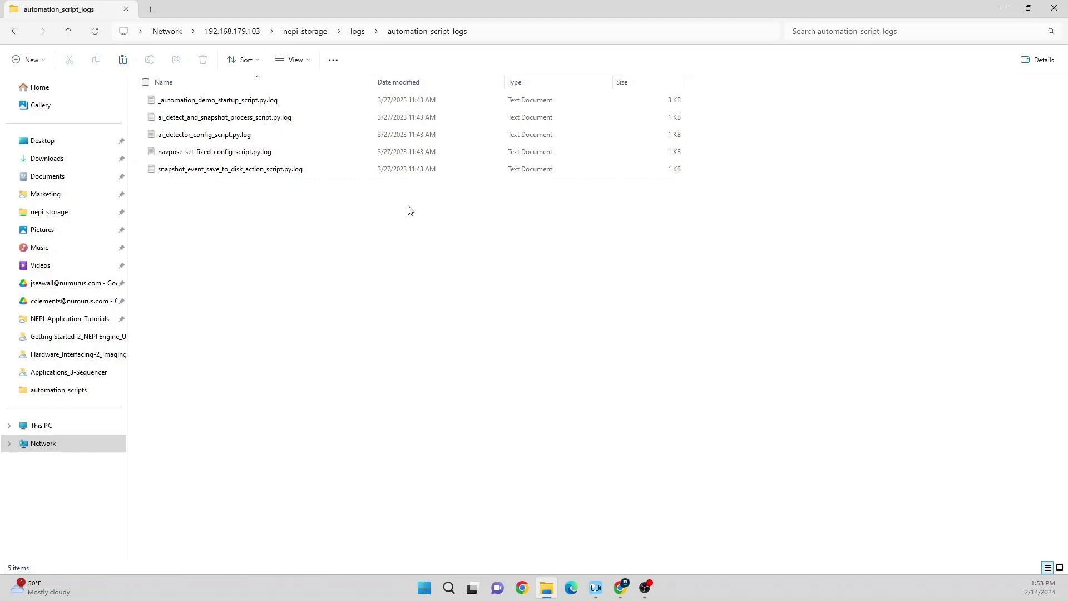
# Open ai_detect_and_snapshot_process_script.py.log from the automation_script_logs folder and read its output, repositioning the log window.
pyautogui.click(232, 119)
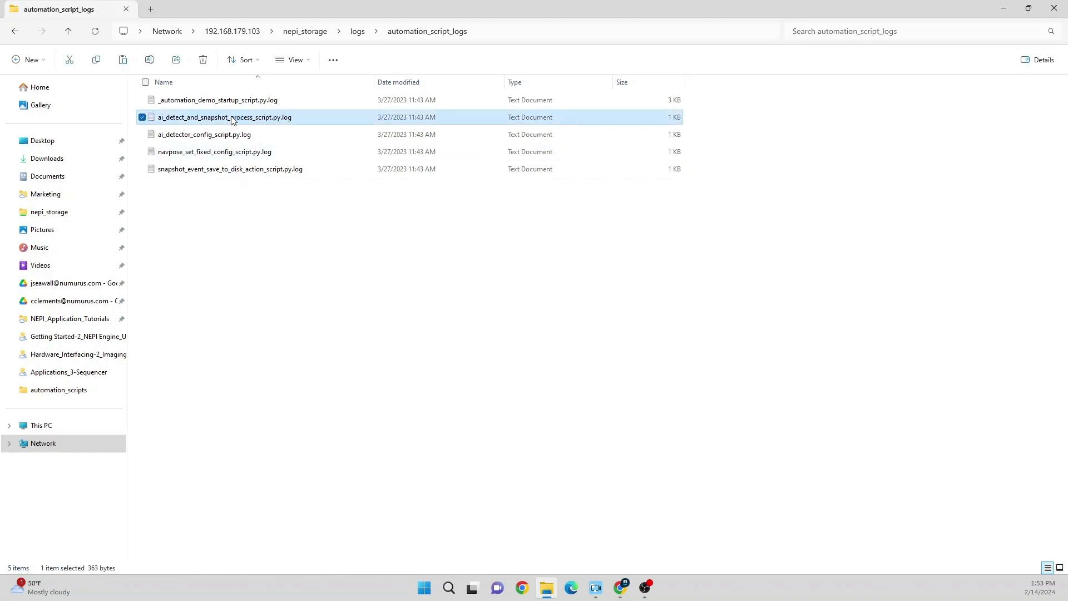
pyautogui.doubleClick(233, 119)
pyautogui.moveTo(434, 600); pyautogui.dragTo(528, 134)
pyautogui.click(382, 197)
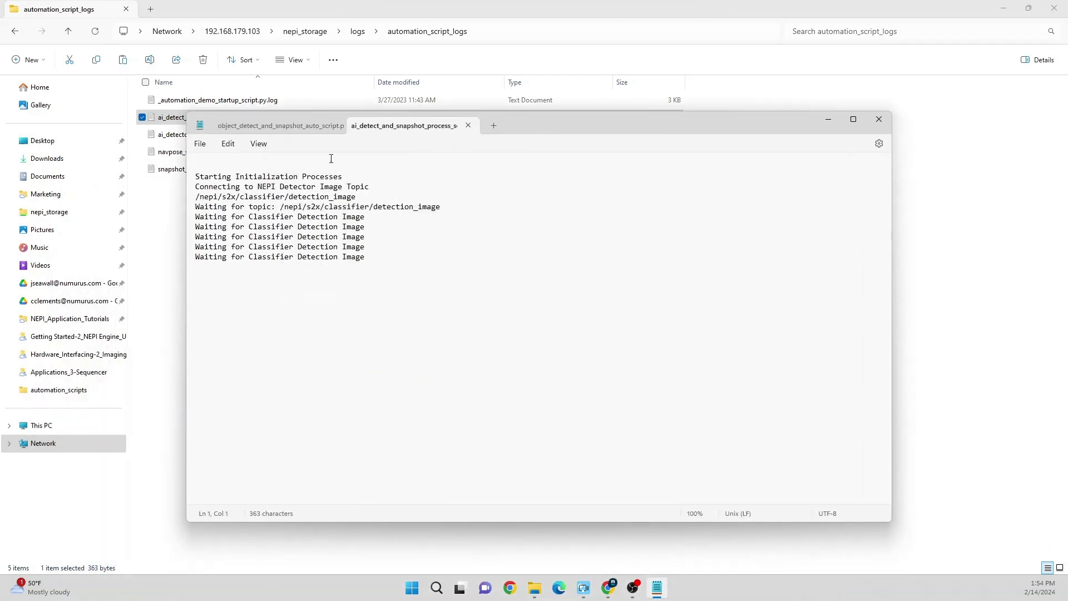
pyautogui.moveTo(512, 117)
pyautogui.mouseDown()
pyautogui.moveTo(519, 156)
pyautogui.moveTo(518, 113)
pyautogui.mouseUp()
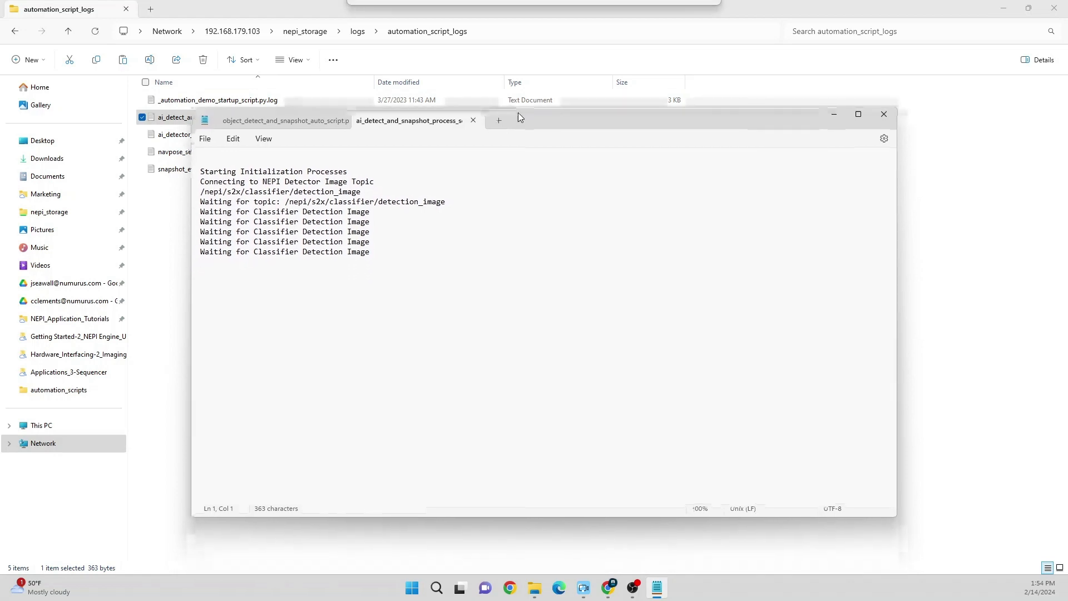